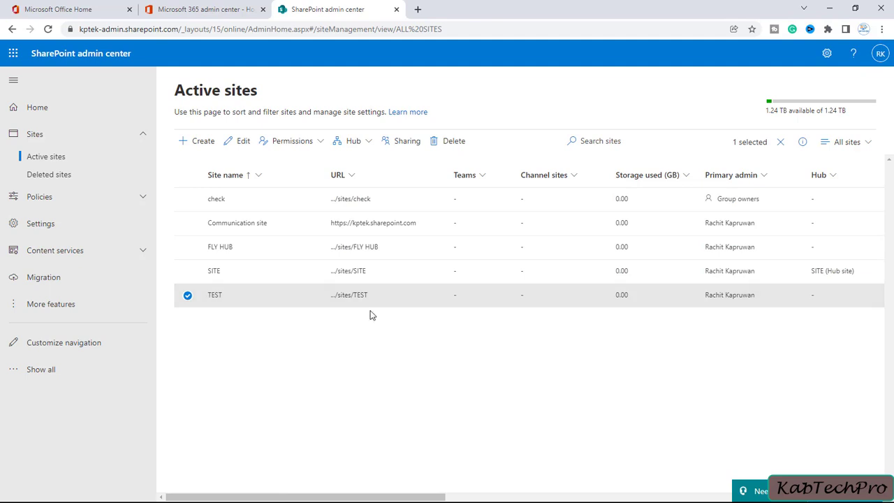
Open the TEST site from the active sites list and bring up its site permissions page
click(358, 296)
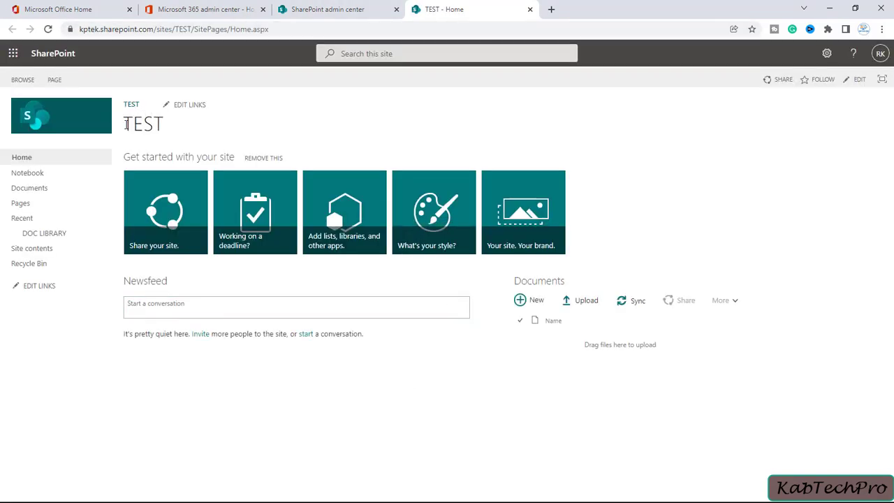
drag(127, 124, 165, 126)
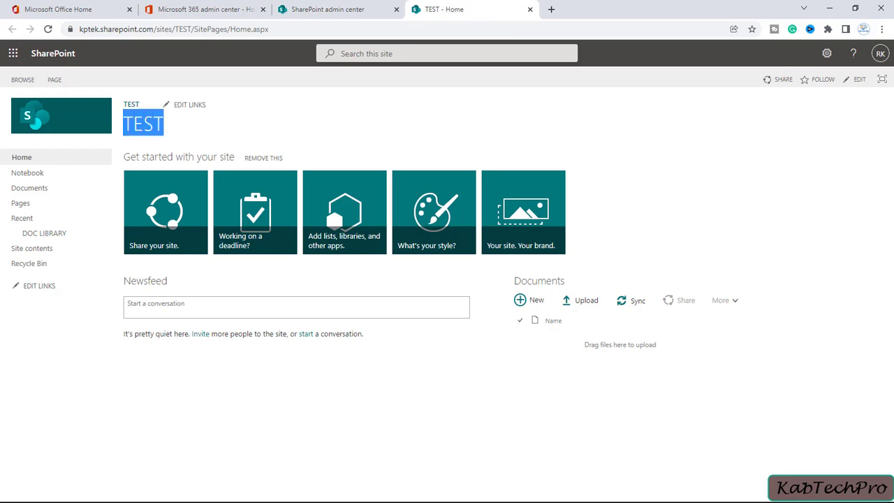
click(827, 55)
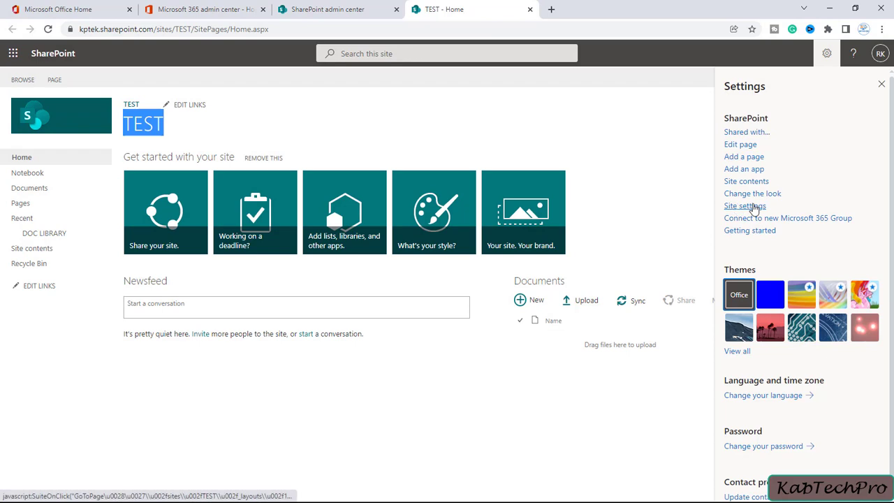
click(754, 207)
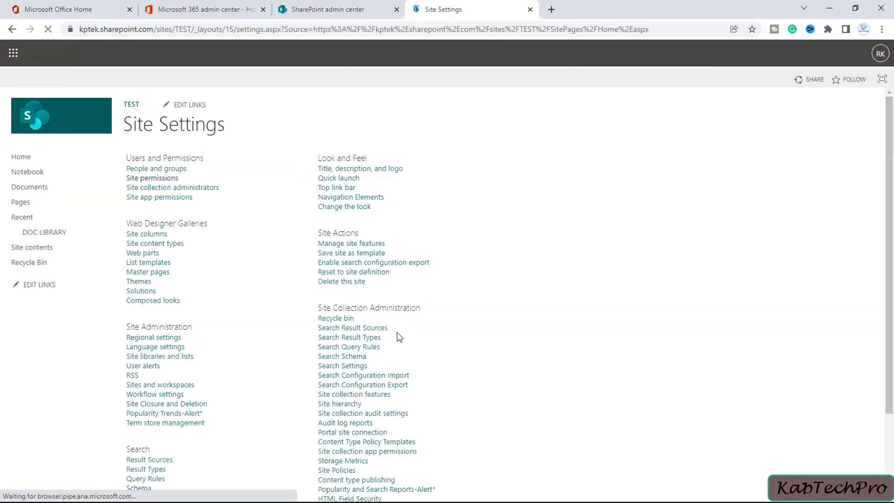
click(160, 178)
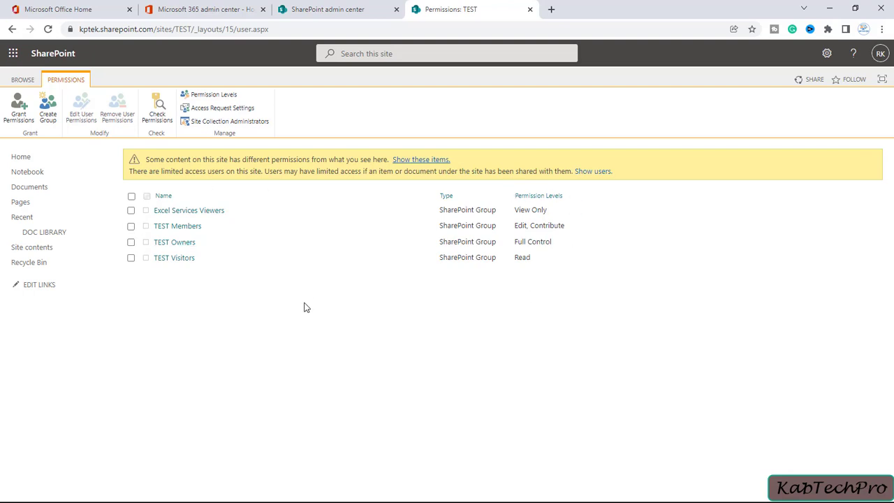
Open the permissions page of the TEST site's DOC LIBRARY in a separate browser tab, placed after the site's permissions tab
click(319, 16)
click(356, 304)
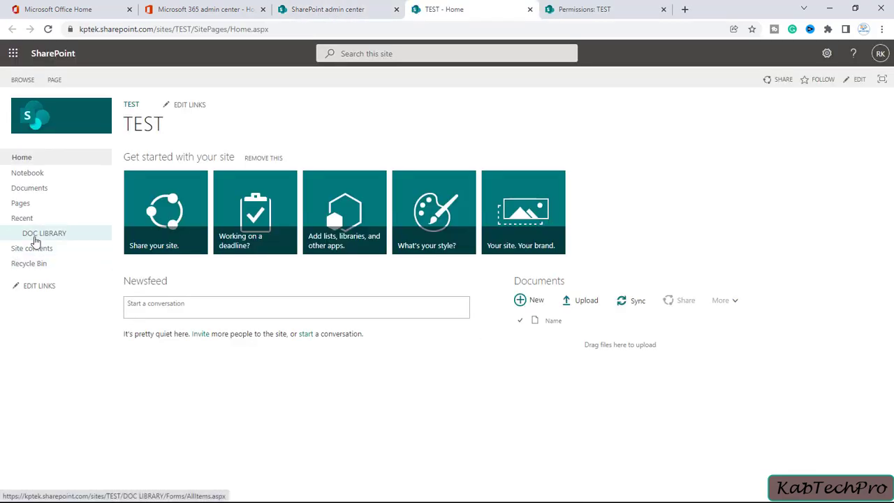
click(36, 243)
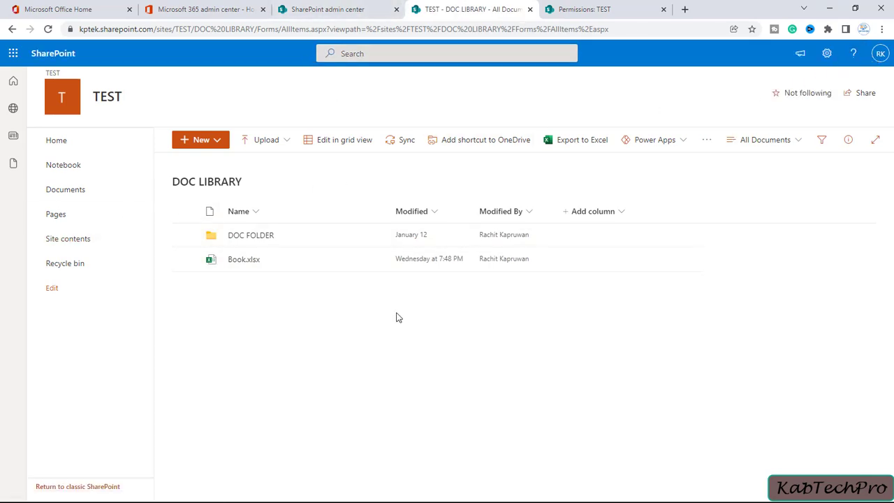
click(828, 56)
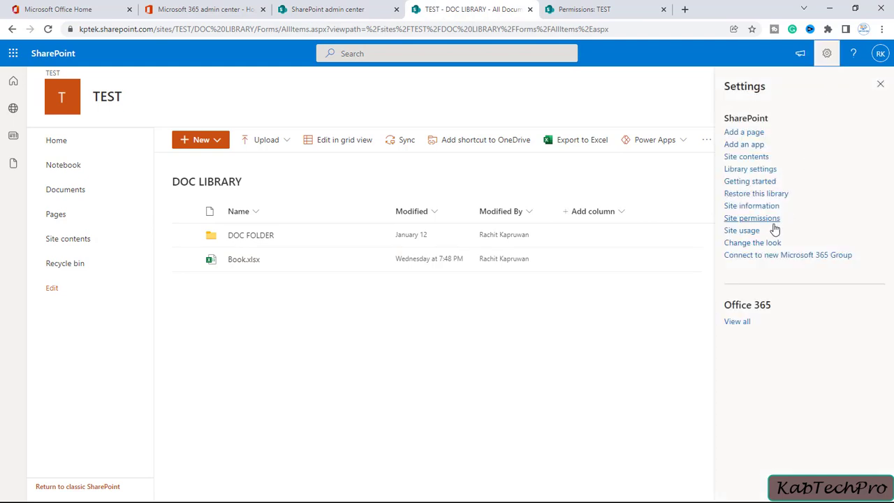
click(743, 171)
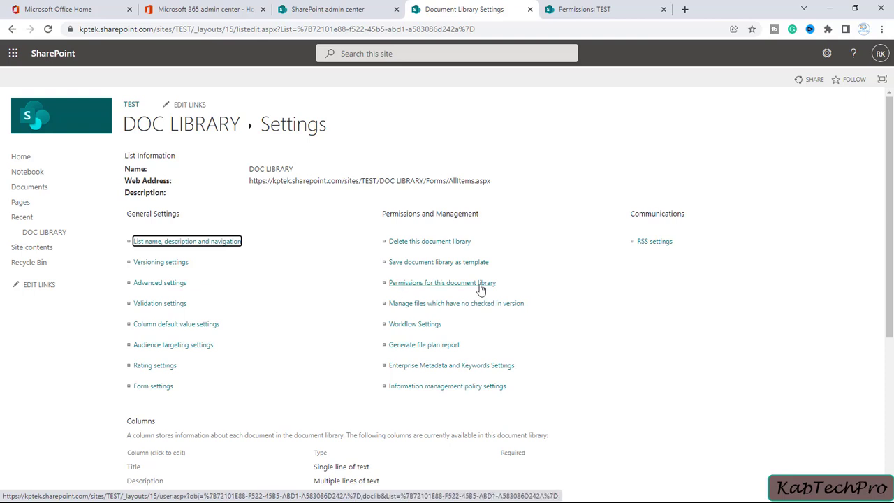
click(480, 287)
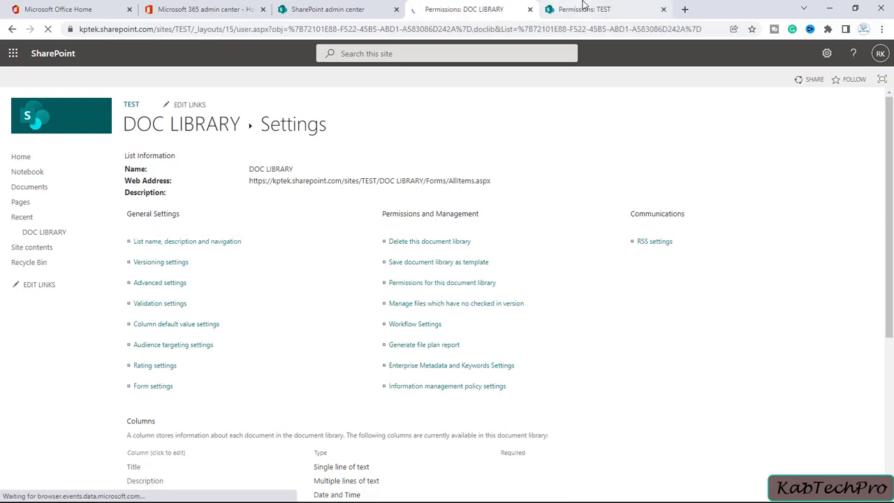
drag(559, 9, 461, 8)
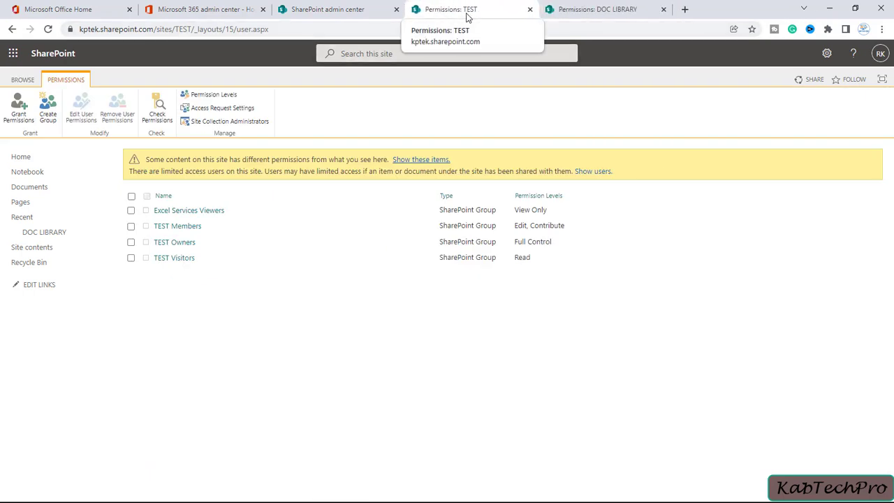
Open the Manage Access settings of Document.docx in DOC FOLDER inside the TEST site's DOC LIBRARY
click(331, 9)
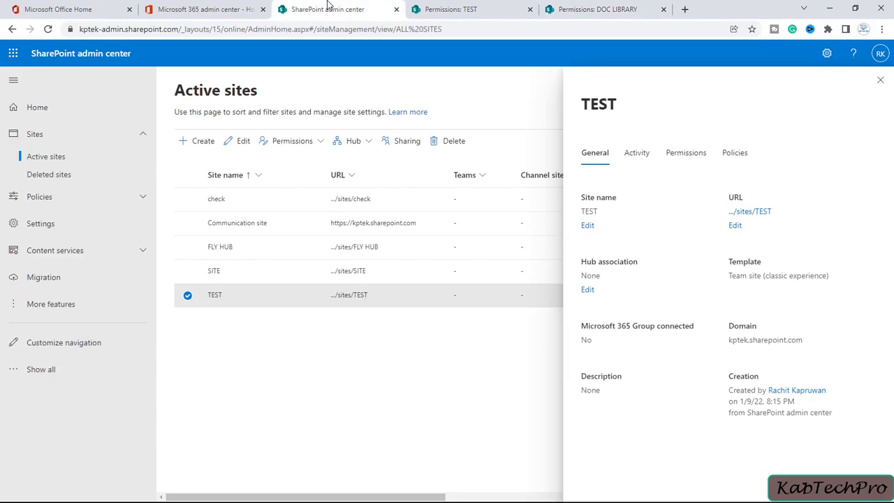
click(353, 295)
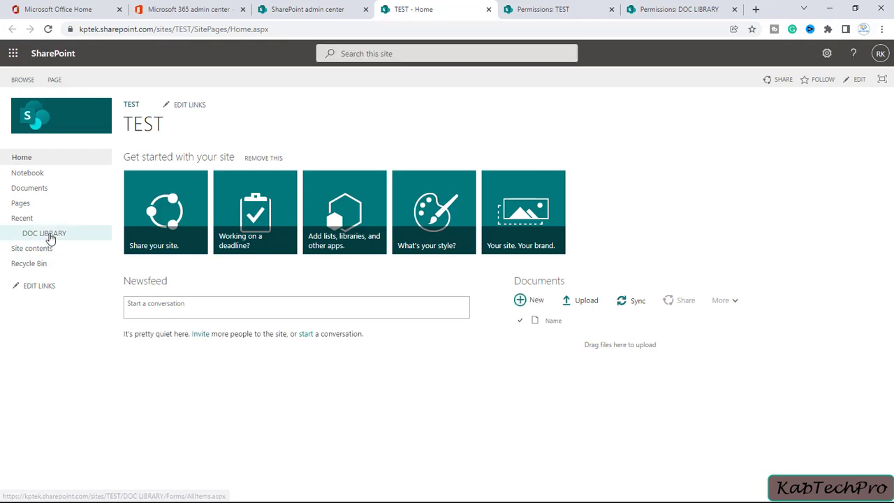
click(51, 238)
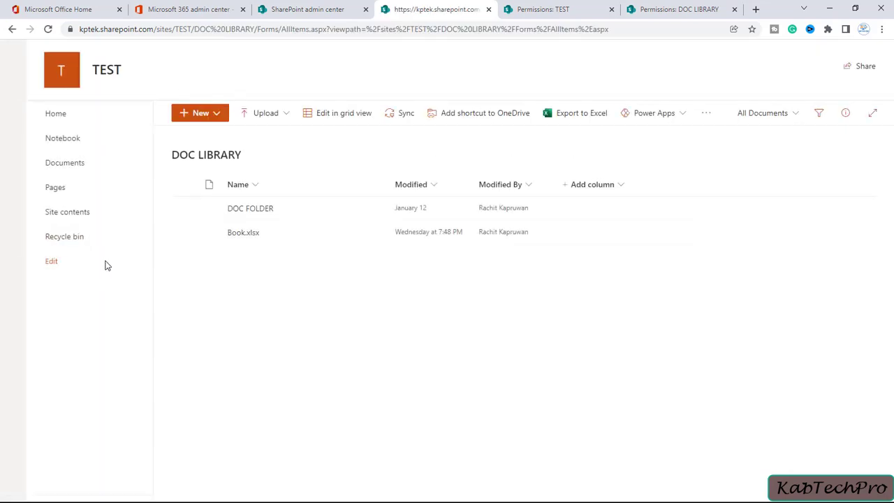
click(250, 235)
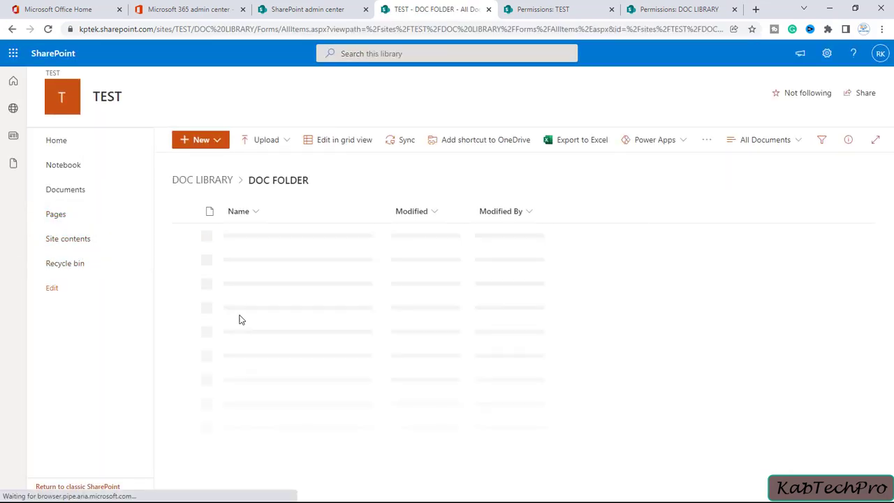
click(376, 239)
click(376, 239)
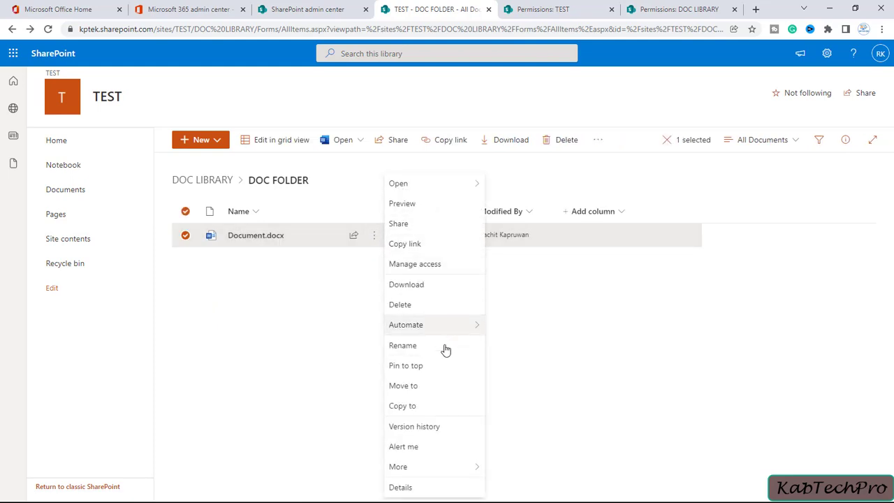
click(415, 264)
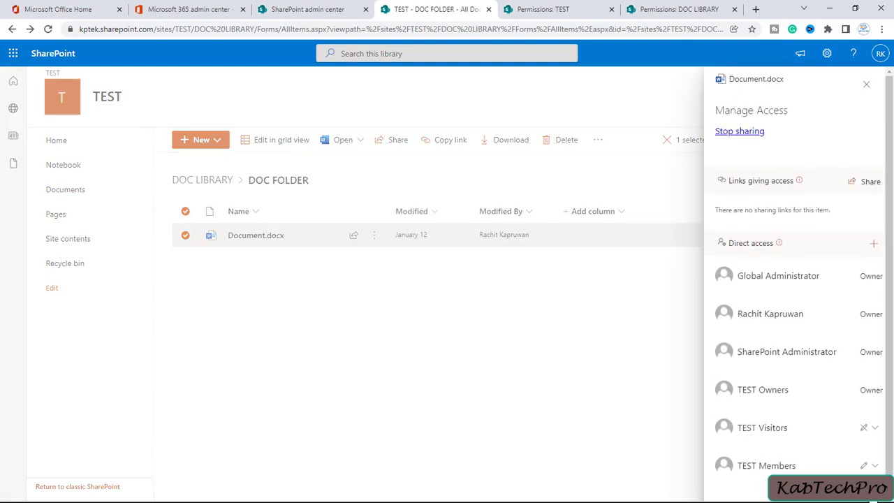
click(864, 429)
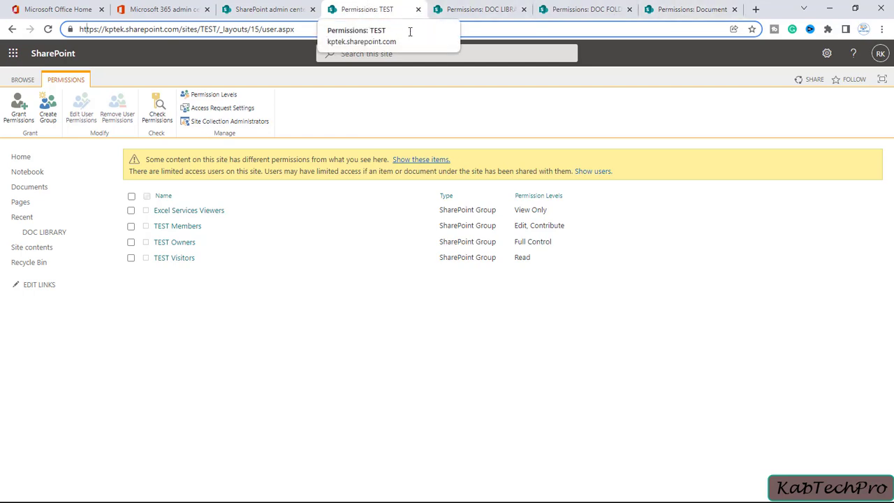
Review the groups and permission levels of DOC LIBRARY, DOC FOLDER and the document in turn
click(487, 9)
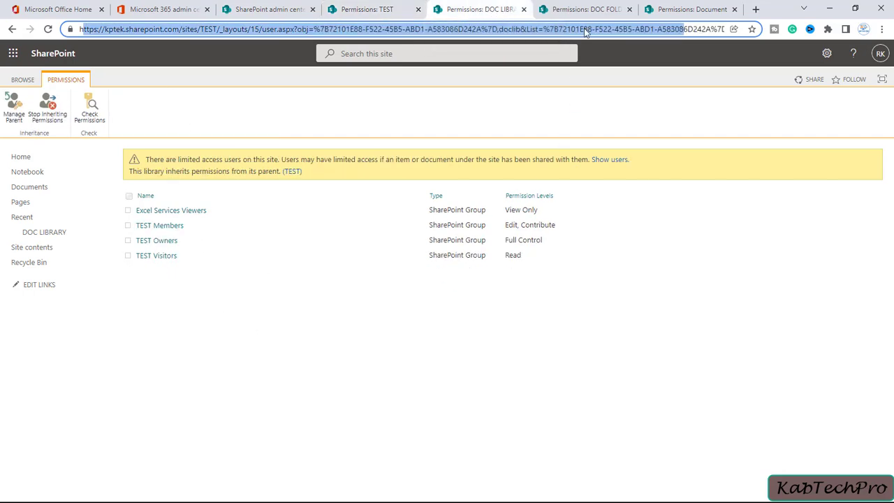
click(587, 9)
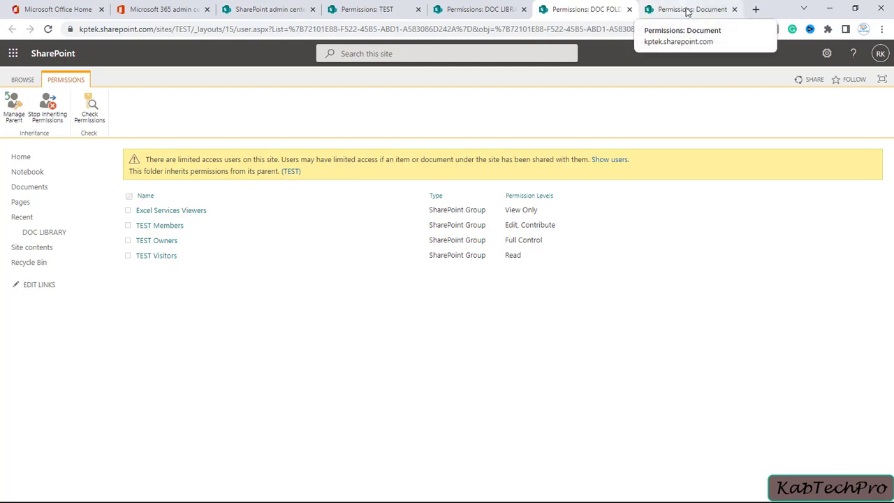
click(688, 10)
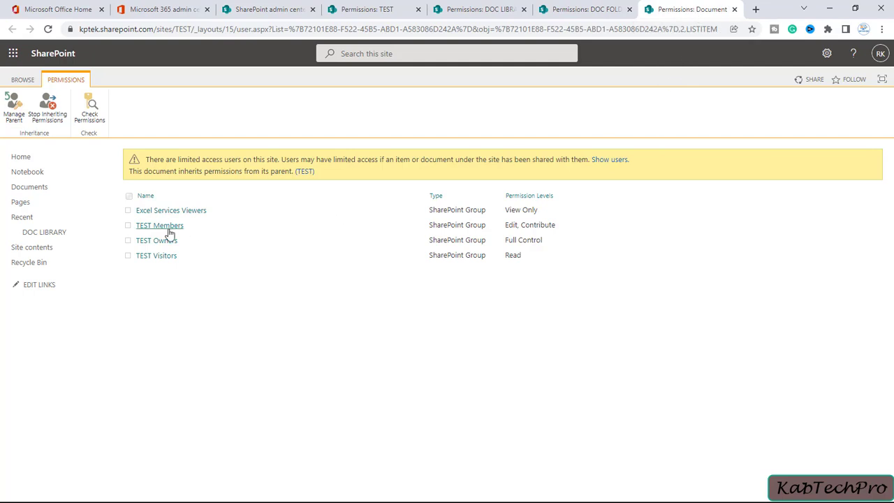
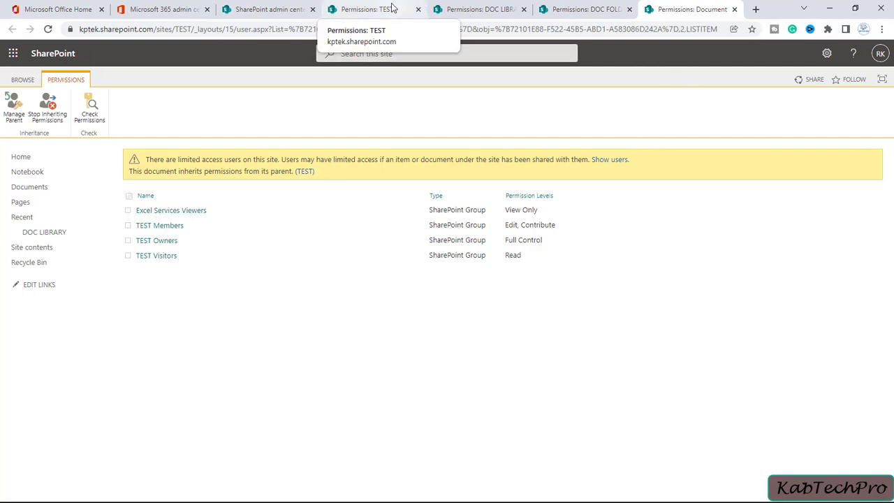
Compare the TEST site's permissions with those of DOC LIBRARY, DOC FOLDER and the document, examining each inheritance notice
click(392, 9)
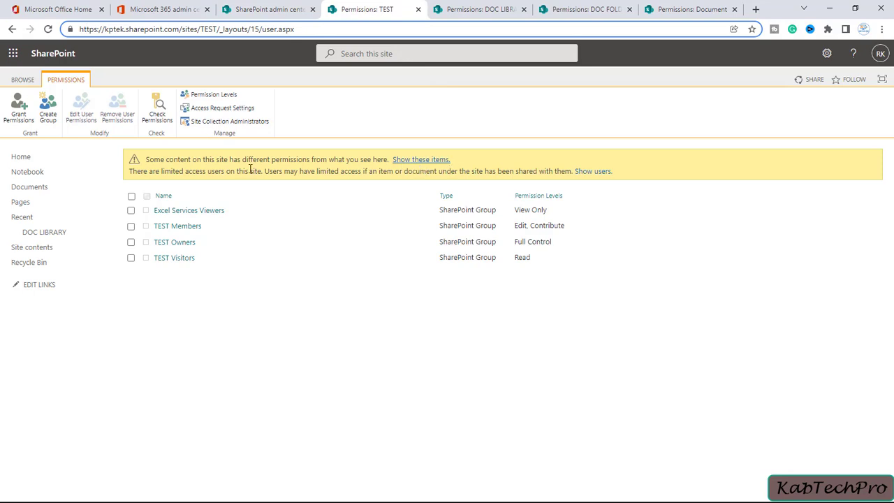
click(464, 12)
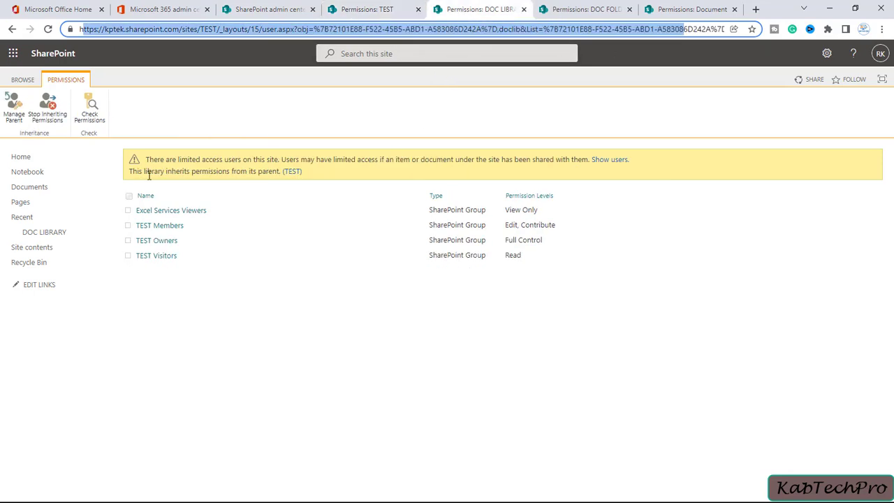
drag(130, 175, 309, 175)
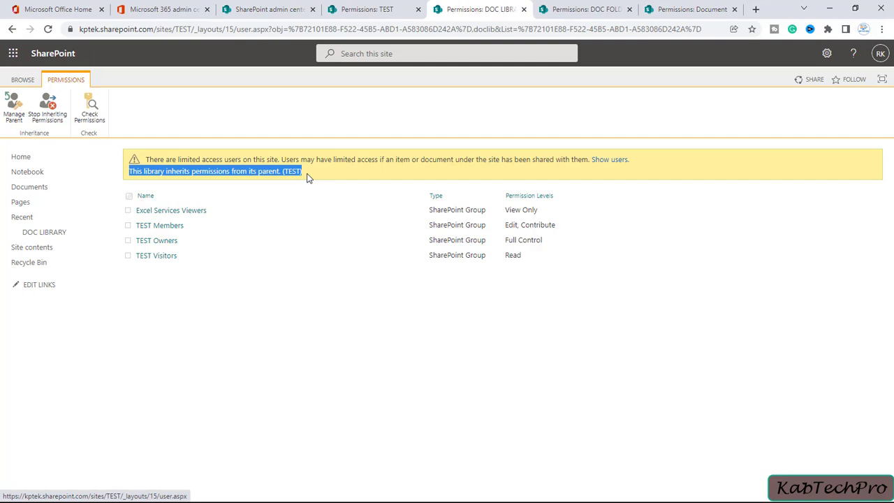
click(368, 6)
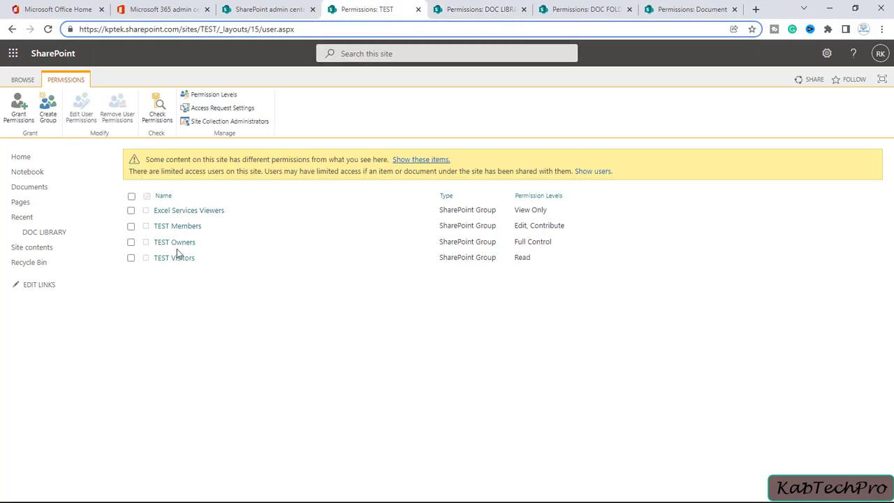
click(439, 10)
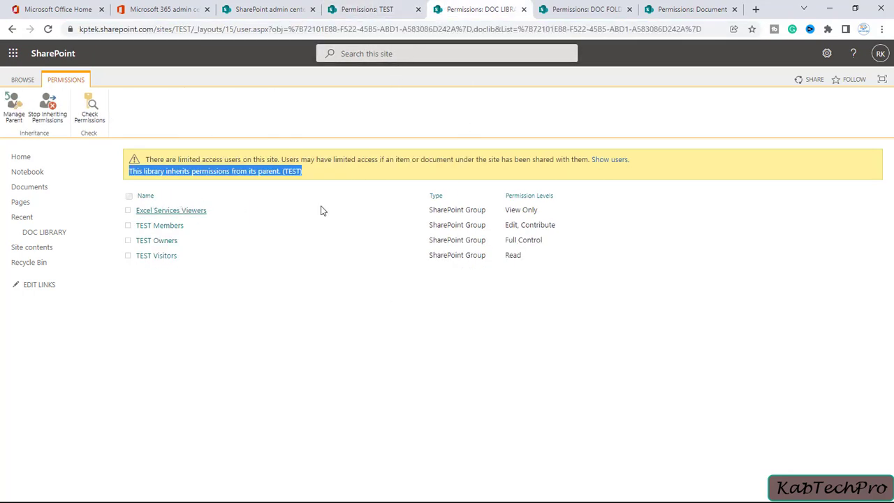
click(579, 5)
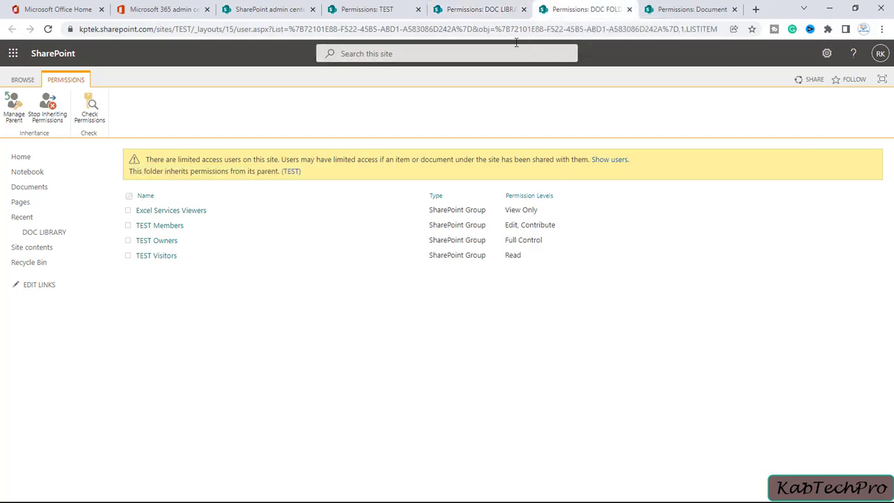
drag(130, 173, 299, 190)
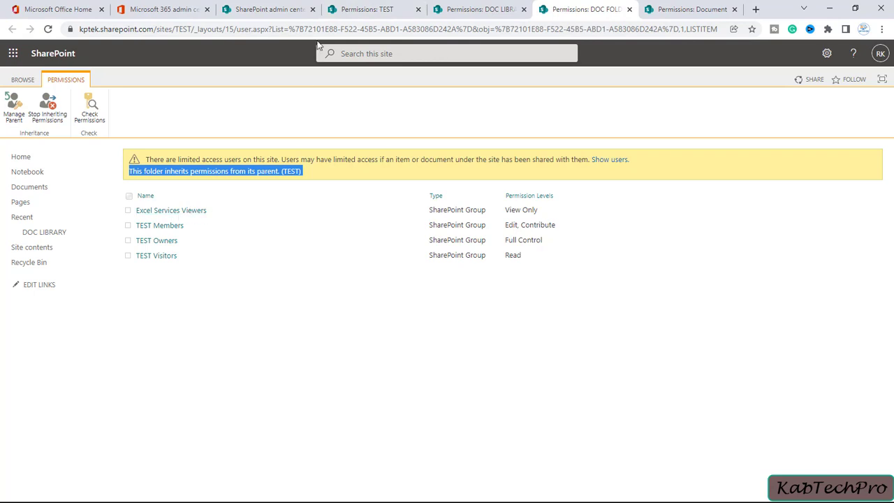
click(675, 5)
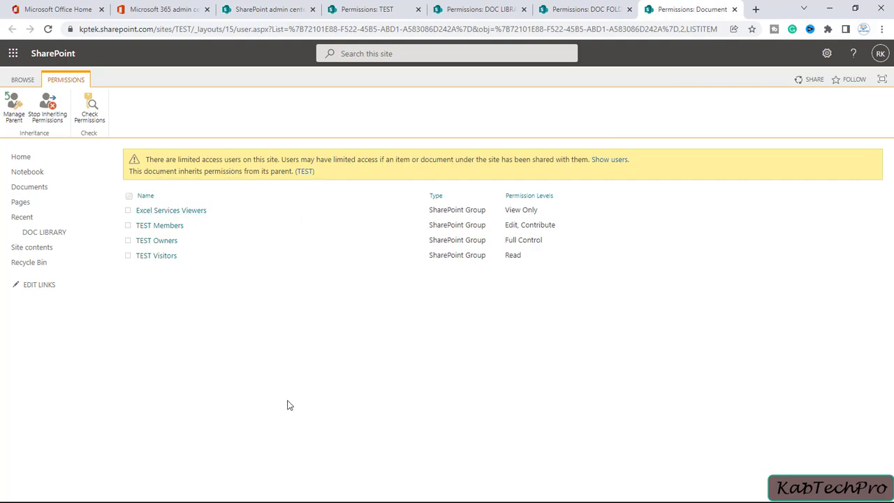
Open the Grant Permissions dialog for the TEST site and examine whom the site is shared with
key(ctrl+4)
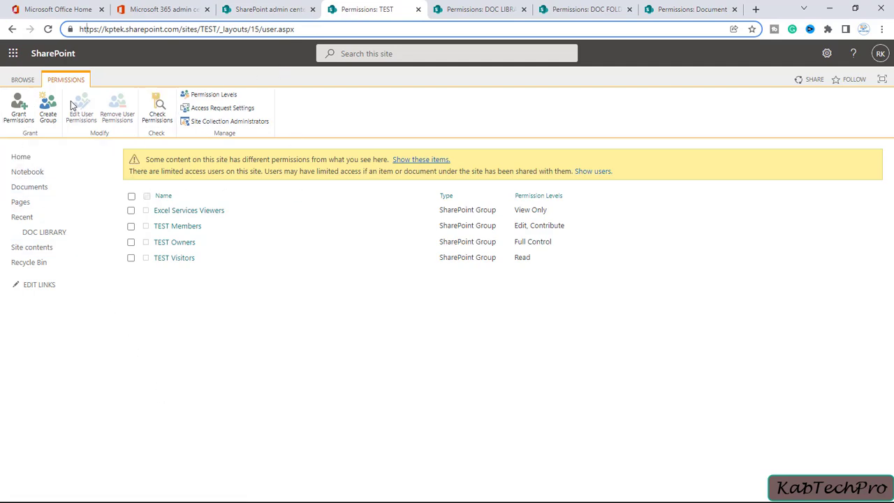
click(21, 119)
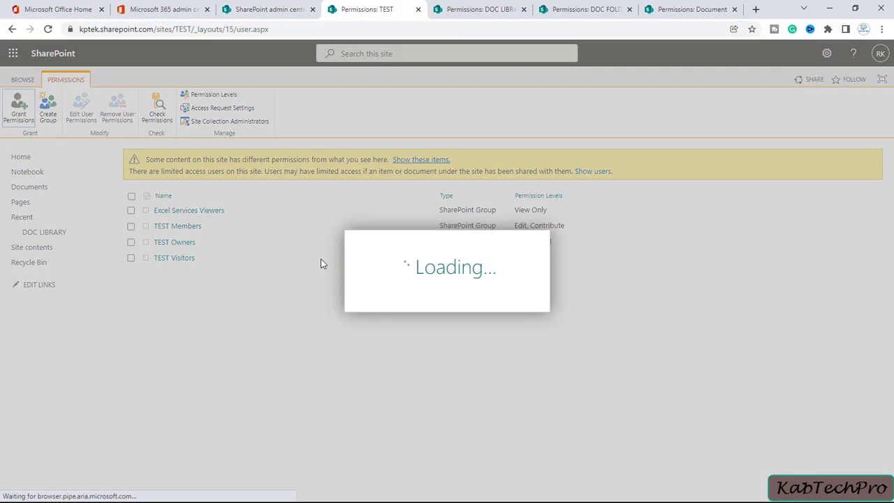
click(368, 238)
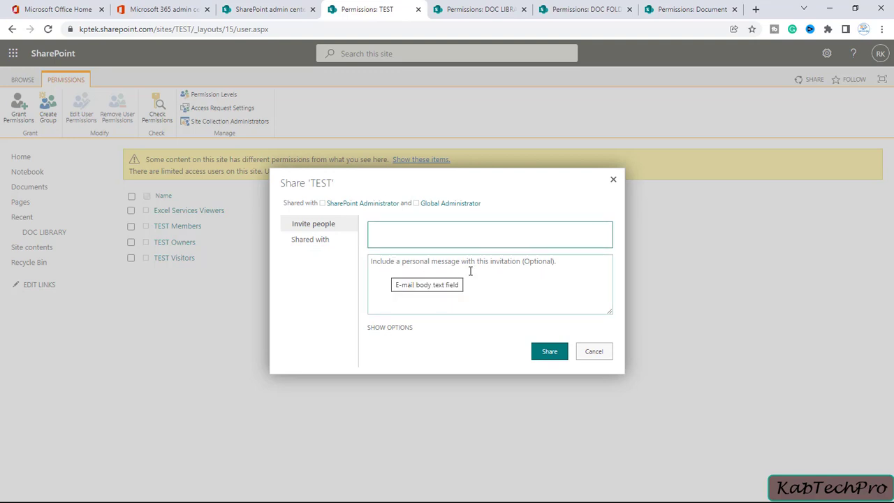
click(313, 244)
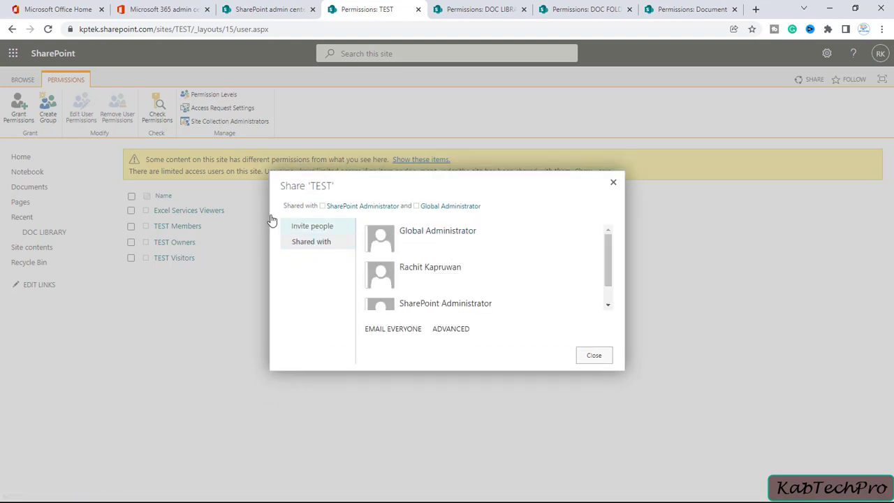
scroll(490, 275, down, 1)
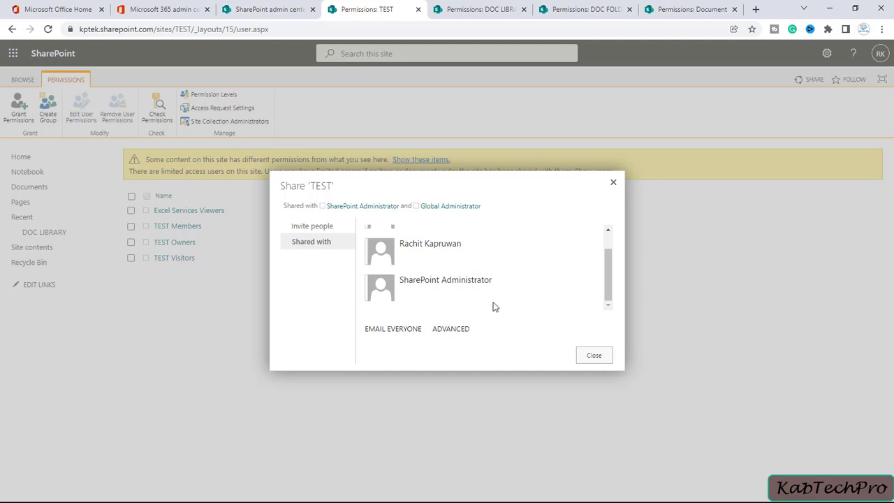
Close the sharing dialog and check the TEST site permissions of a user, entering the user's first name and picking the first match
click(594, 355)
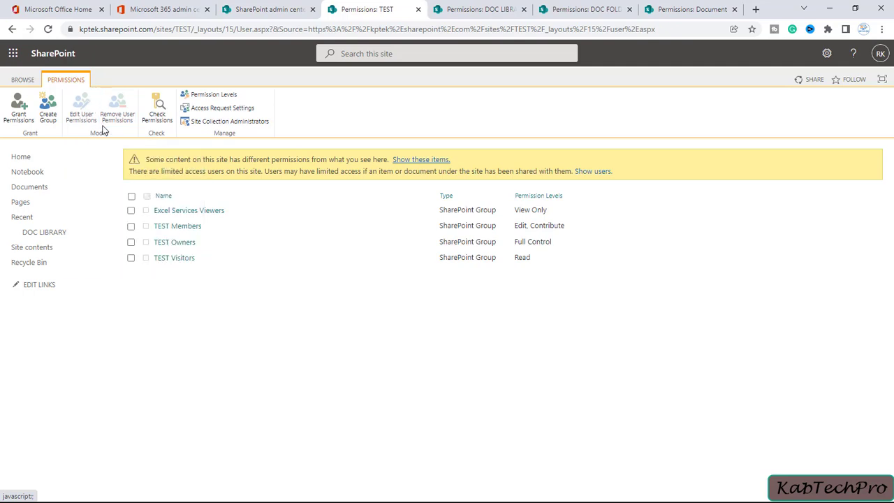
click(157, 115)
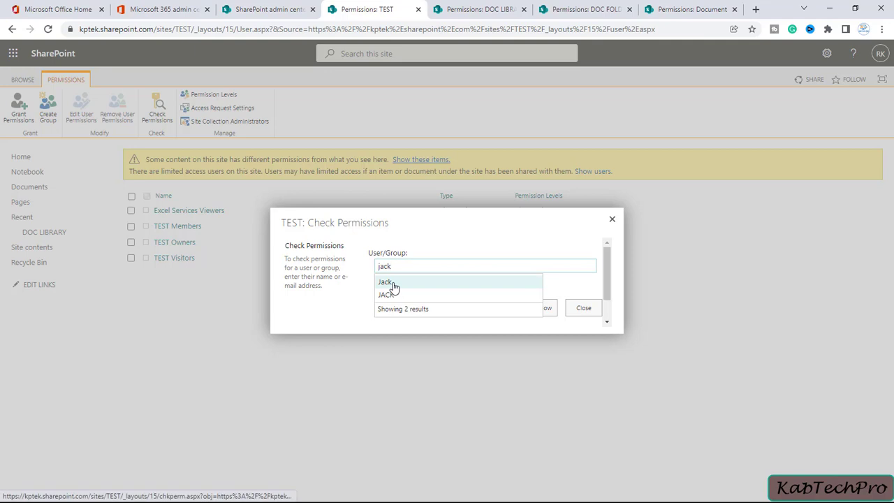
click(390, 283)
click(540, 309)
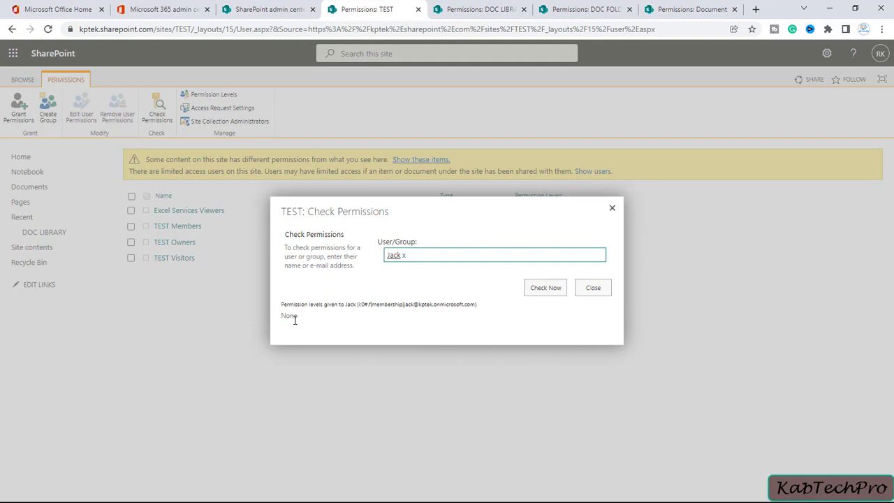
Replace the checked user with the signed-in administrator's account and check its permission levels on the TEST site
click(402, 259)
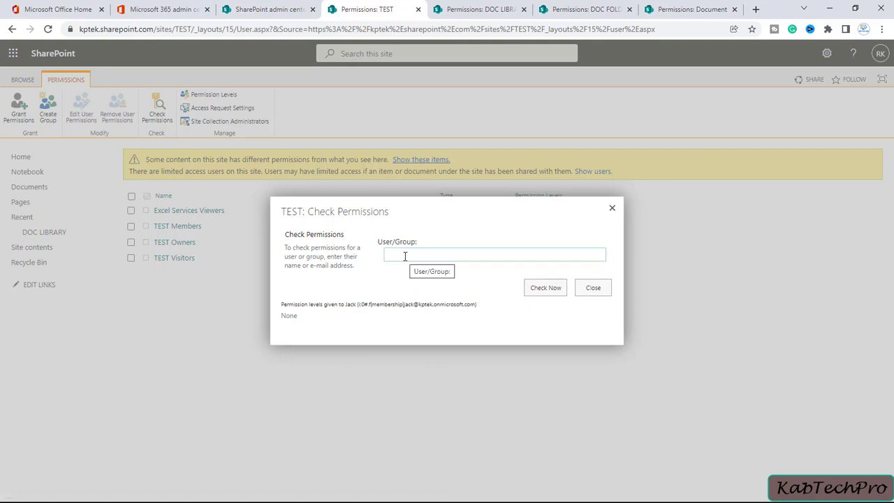
text(rad)
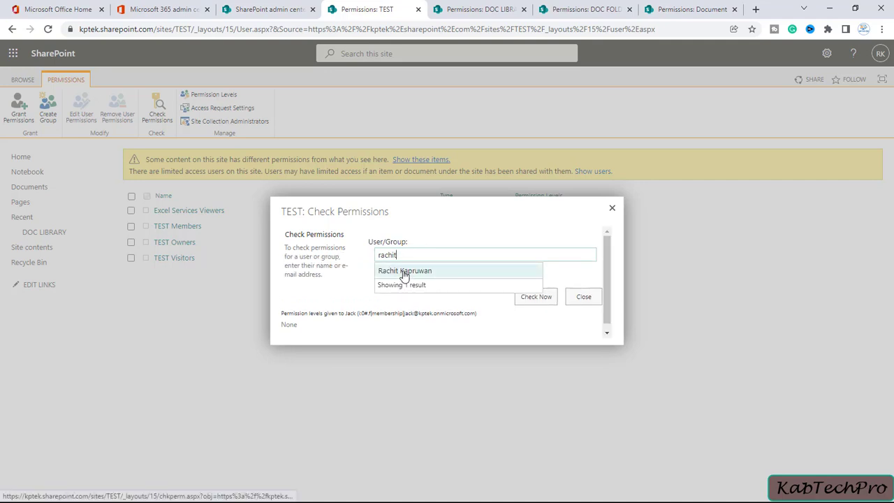
click(404, 272)
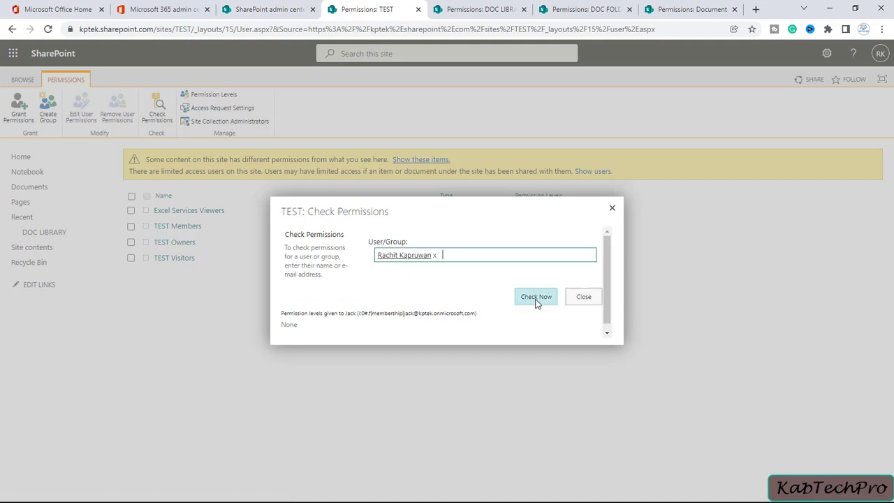
click(536, 297)
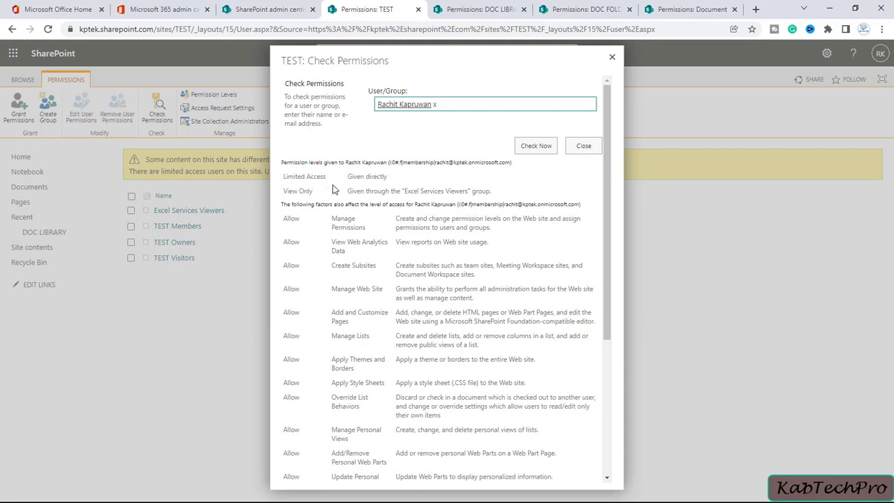
Check the TEST site permissions of a third user by entering that user's name, and close the permission check
key(BackSpace)
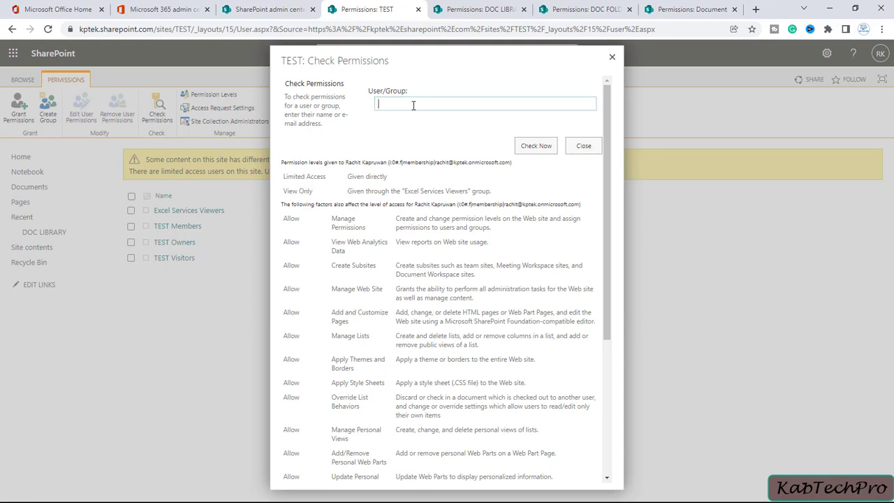
text(happy)
click(399, 122)
click(545, 148)
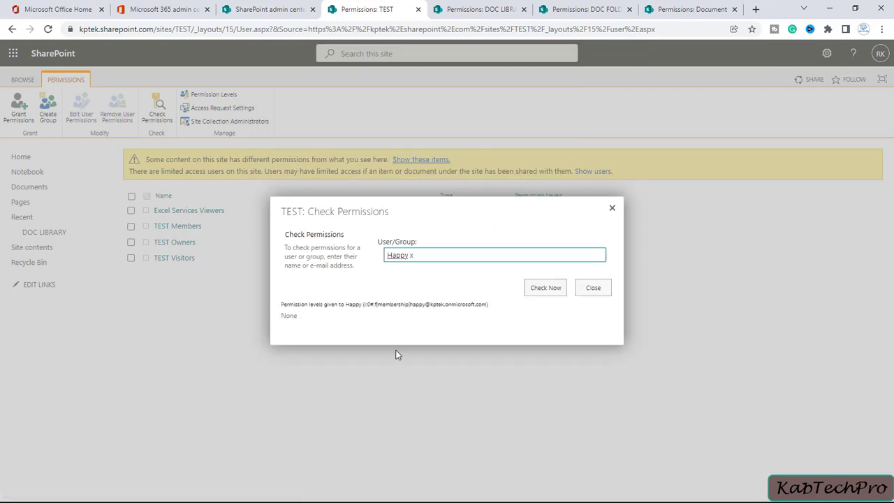
click(593, 288)
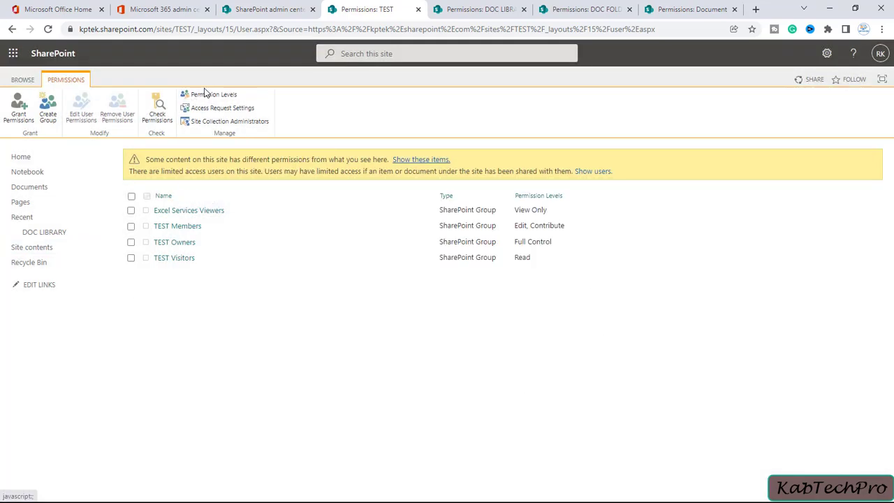
Review the permission levels defined for the TEST site and its access request settings, leaving both without changes
click(236, 98)
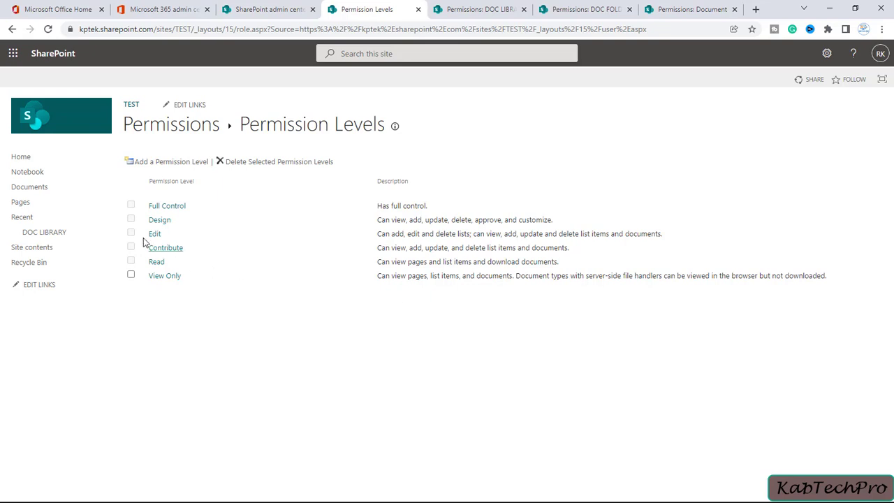
click(9, 31)
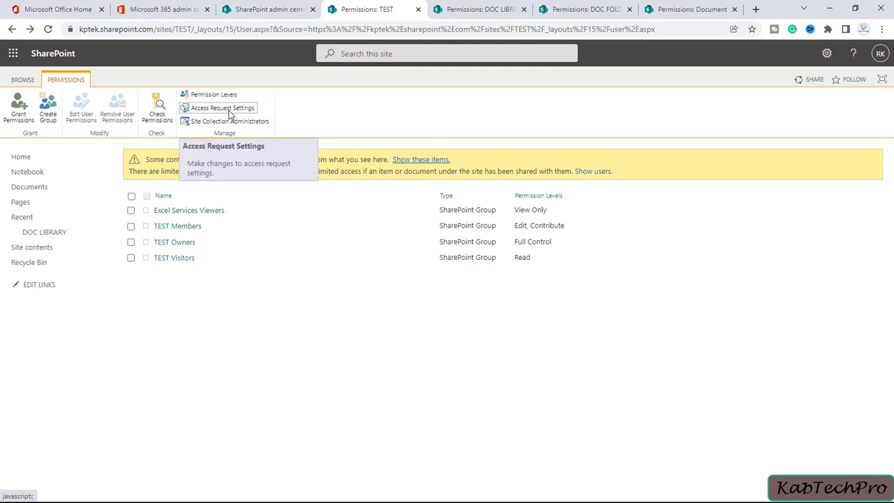
click(229, 113)
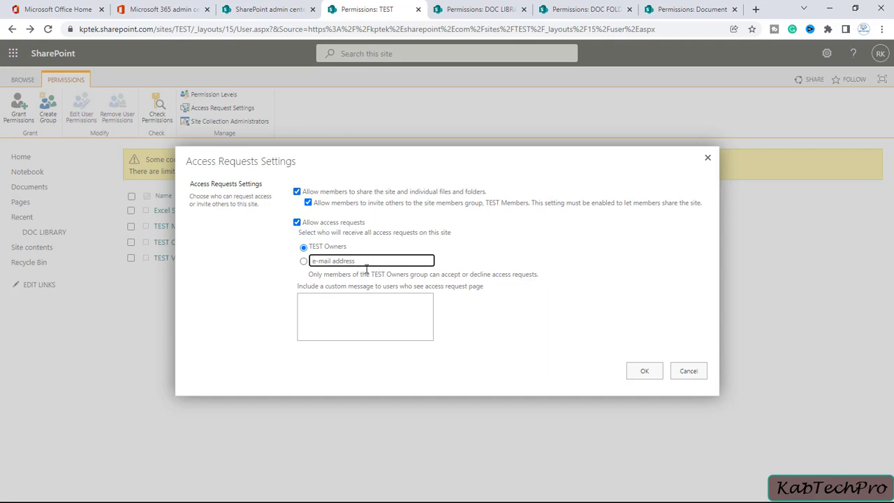
click(693, 374)
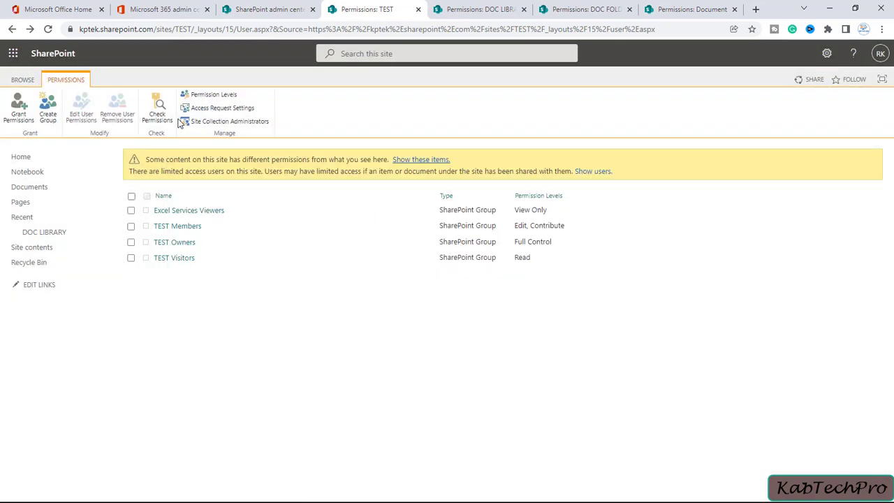
Examine who the site collection administrators of the TEST site are, and close the list without changes
click(219, 123)
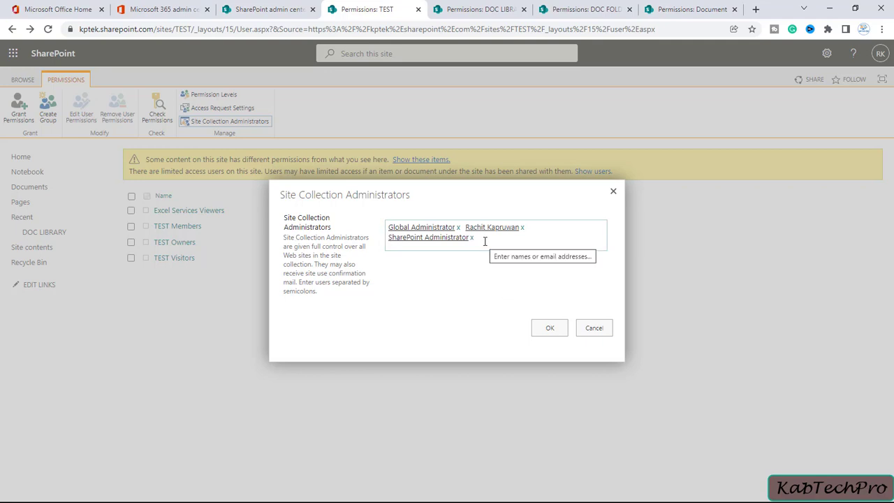
click(595, 329)
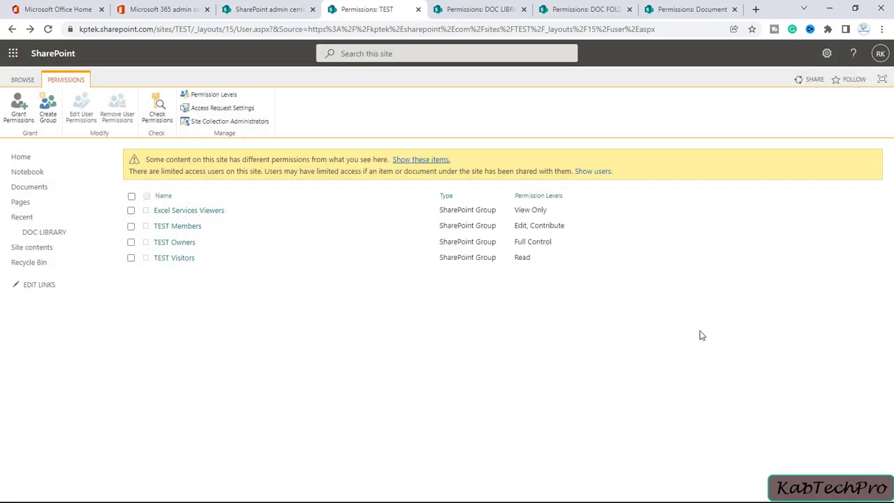